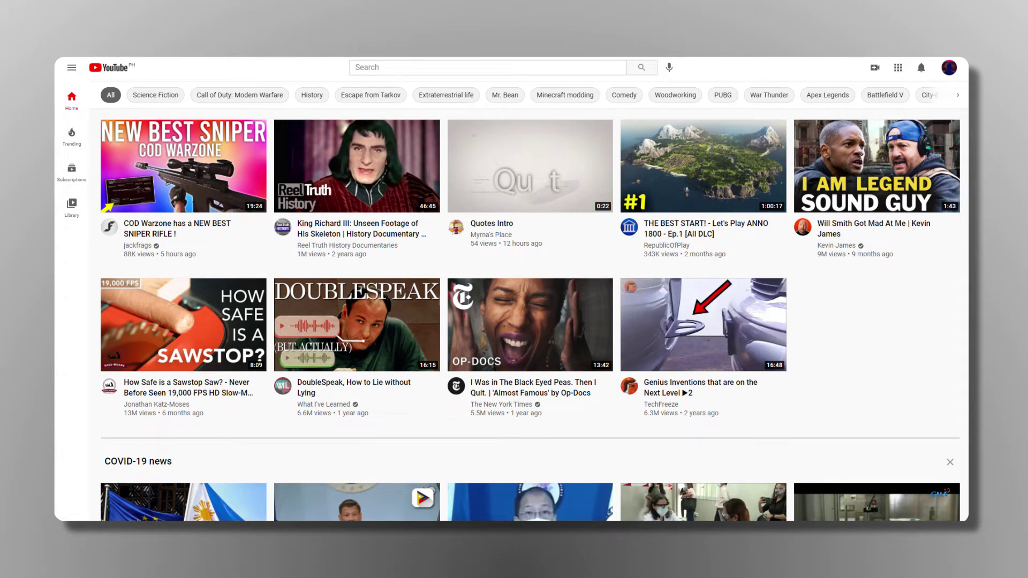
- Expand the desktop navigation guide and open the History page with today's watched videos
click(71, 68)
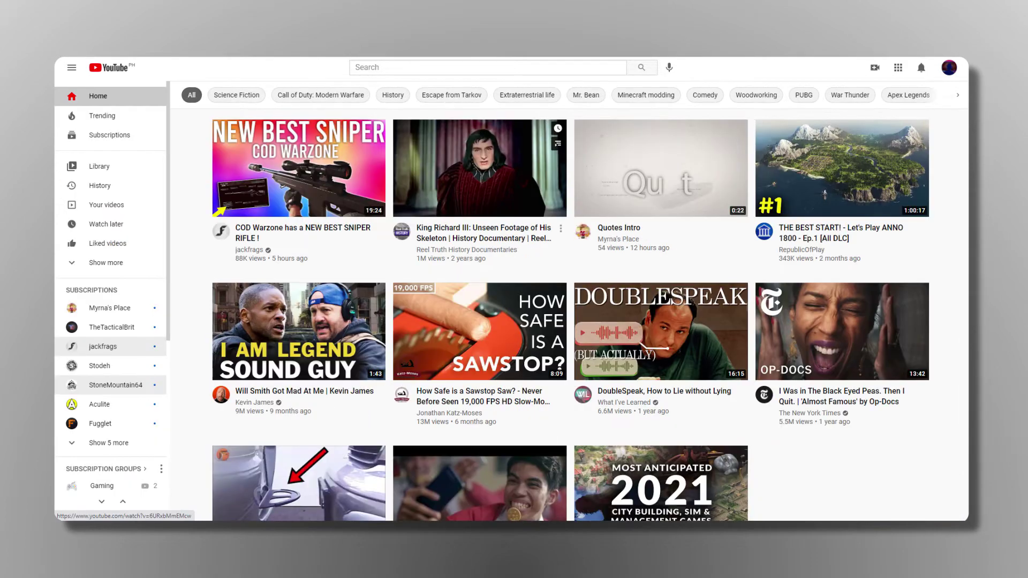
click(100, 186)
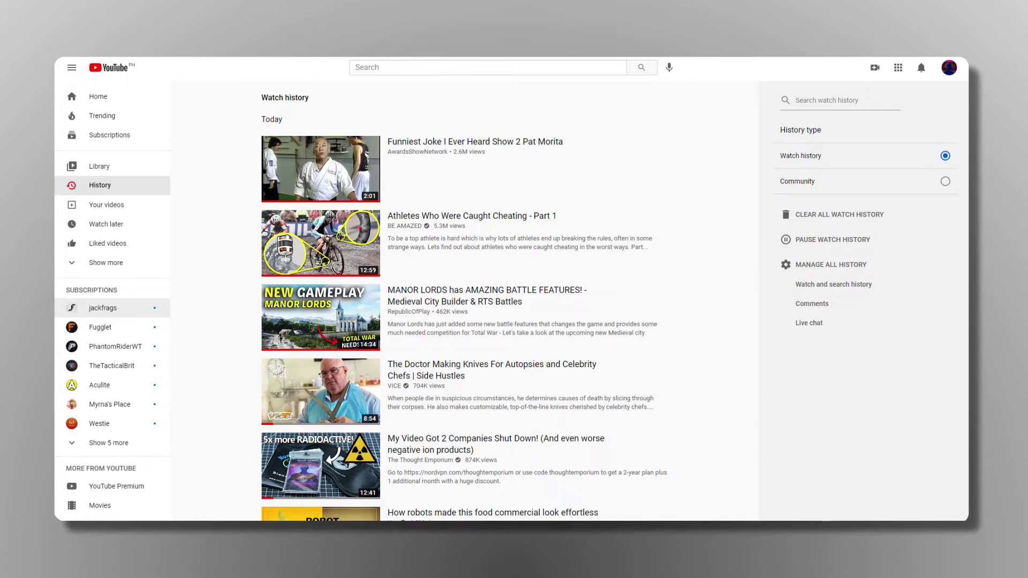
click(844, 215)
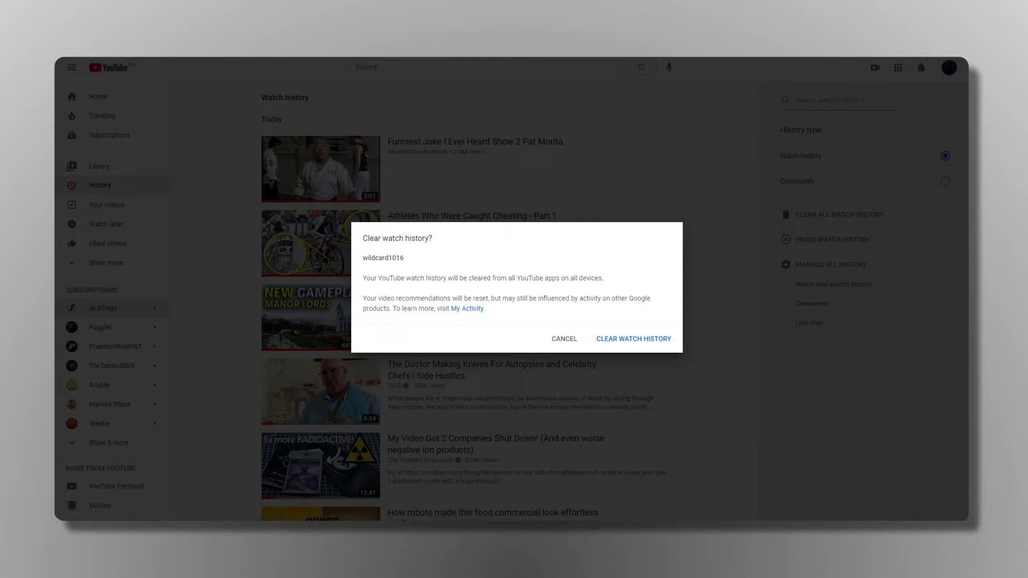
key(Escape)
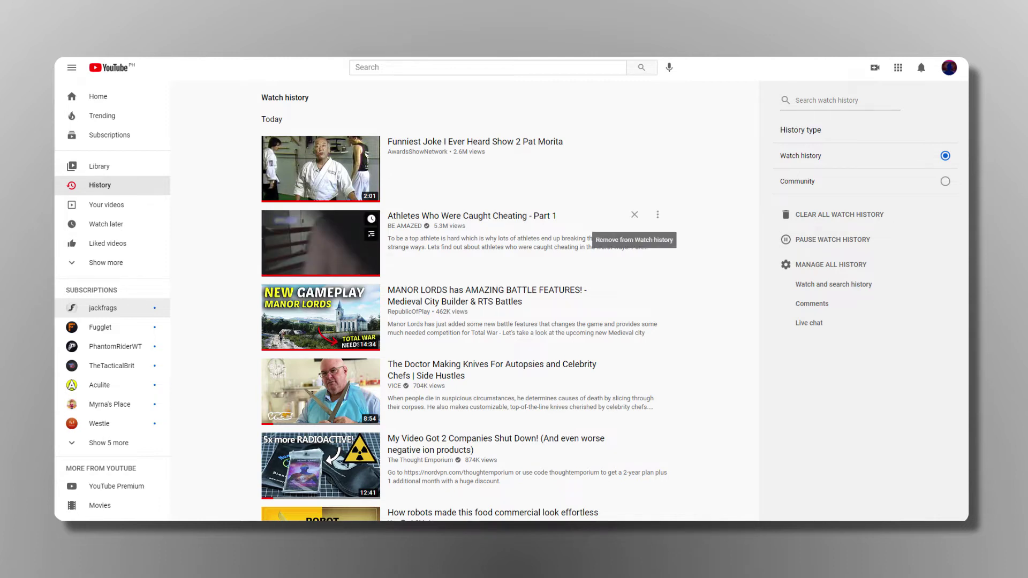
- Remove 'Athletes Who Were Caught Cheating - Part 1' from the desktop history list
click(634, 215)
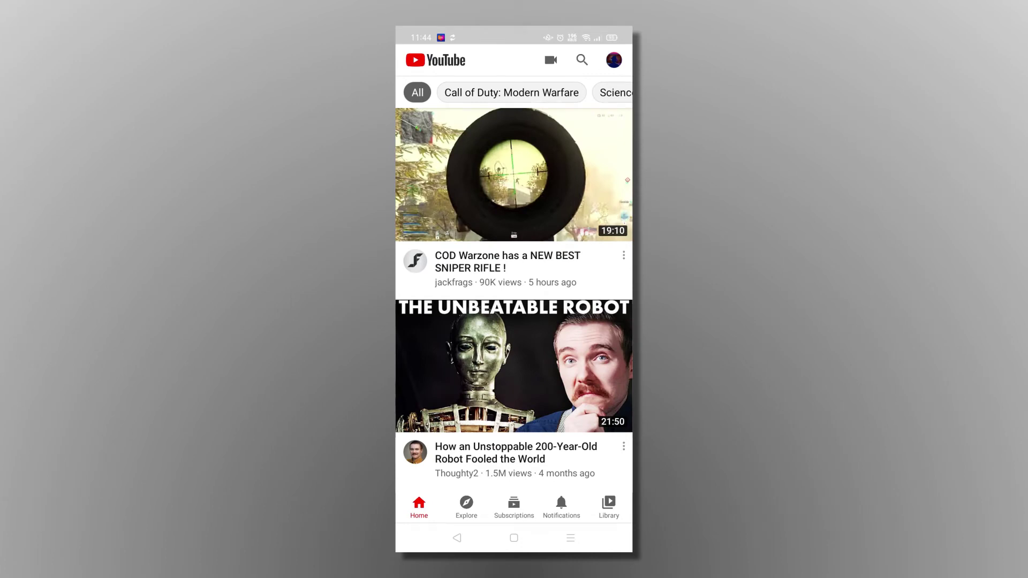
- Go from the mobile profile page through Settings to History & privacy
click(614, 60)
click(452, 439)
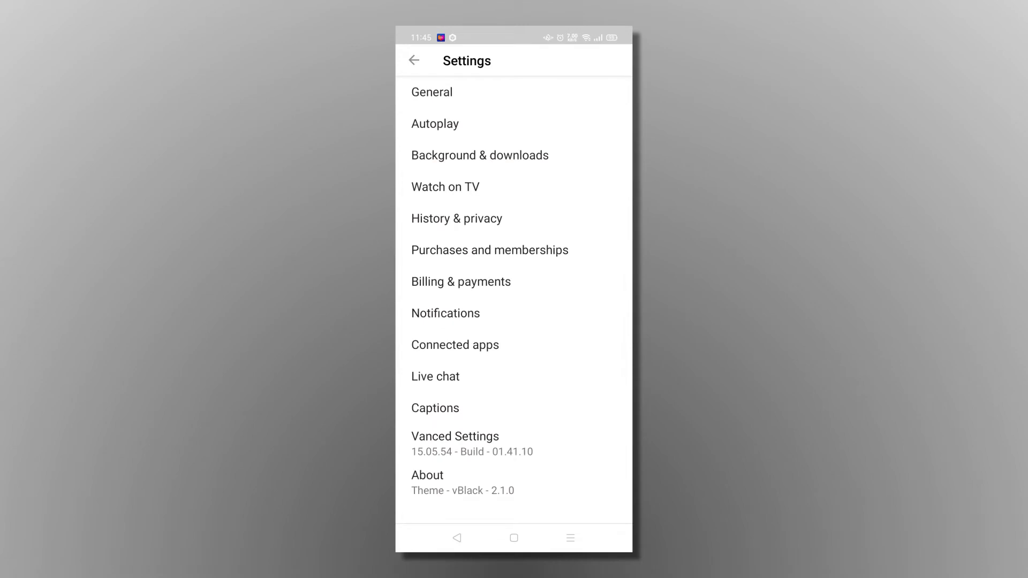
click(454, 219)
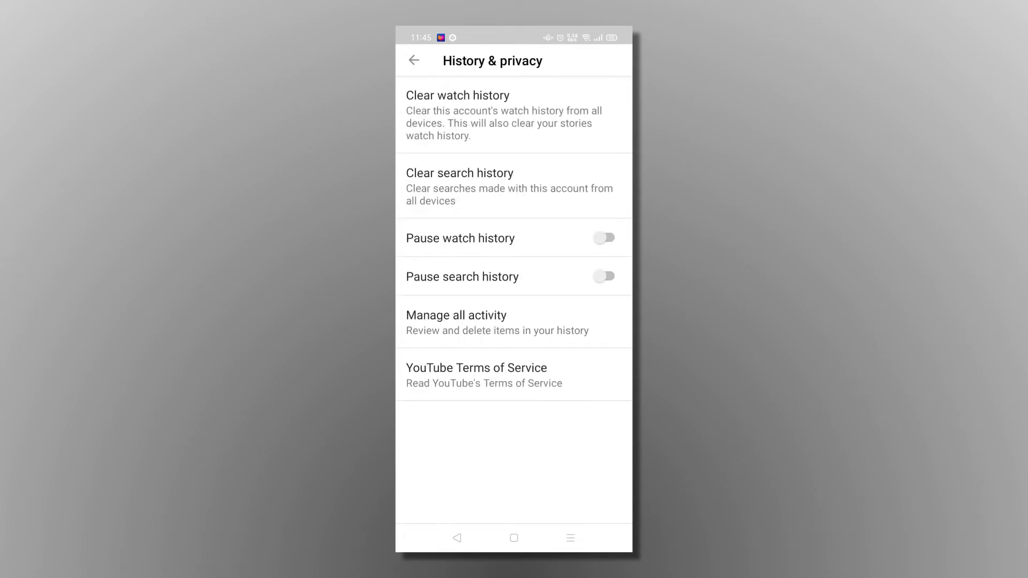
- Clear the mobile watch history via its prompt, then start clearing search history
click(464, 107)
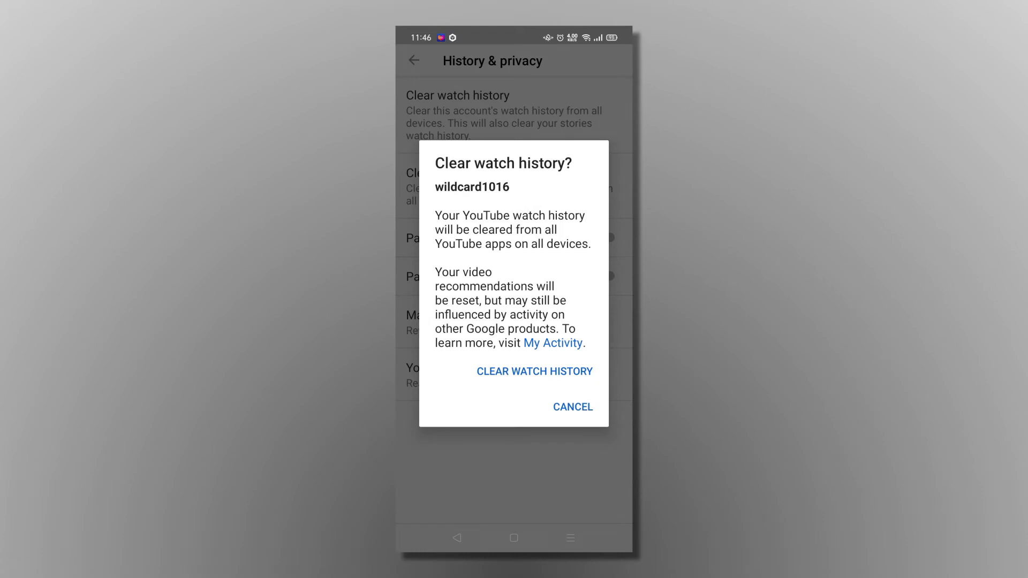
click(534, 371)
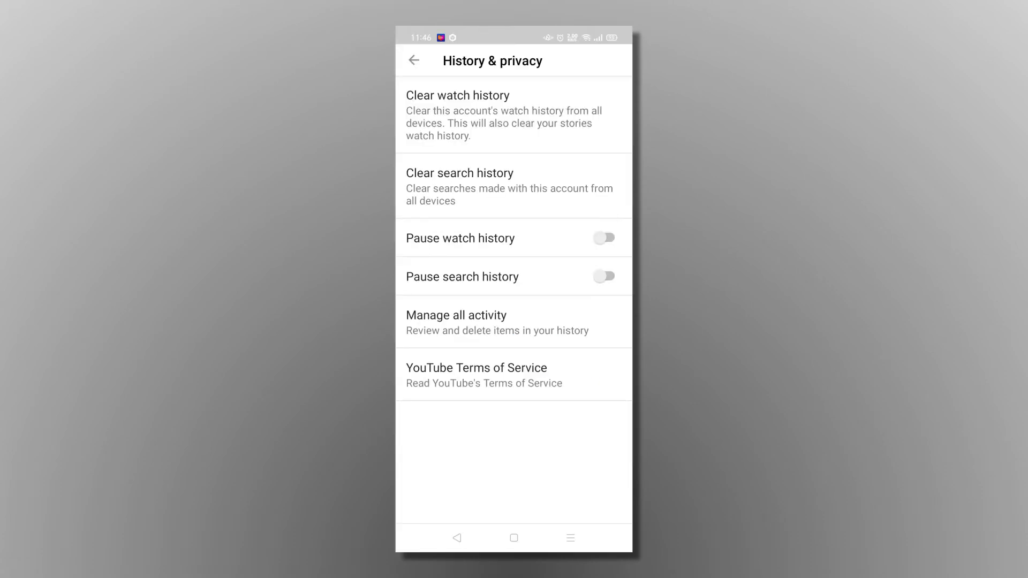
click(453, 183)
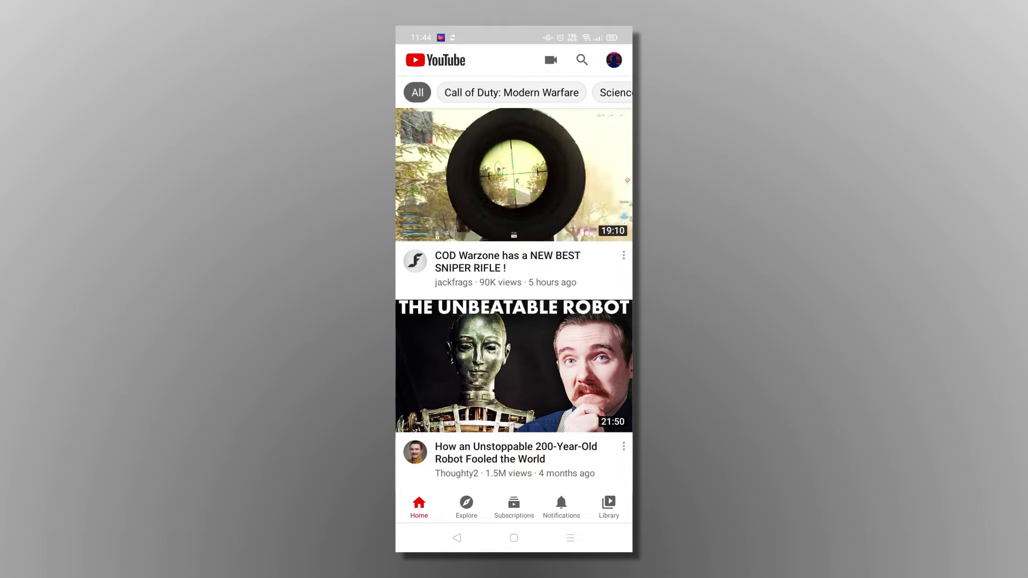
- Remove MANOR LORDS from the watch history under the mobile app's Library
click(608, 508)
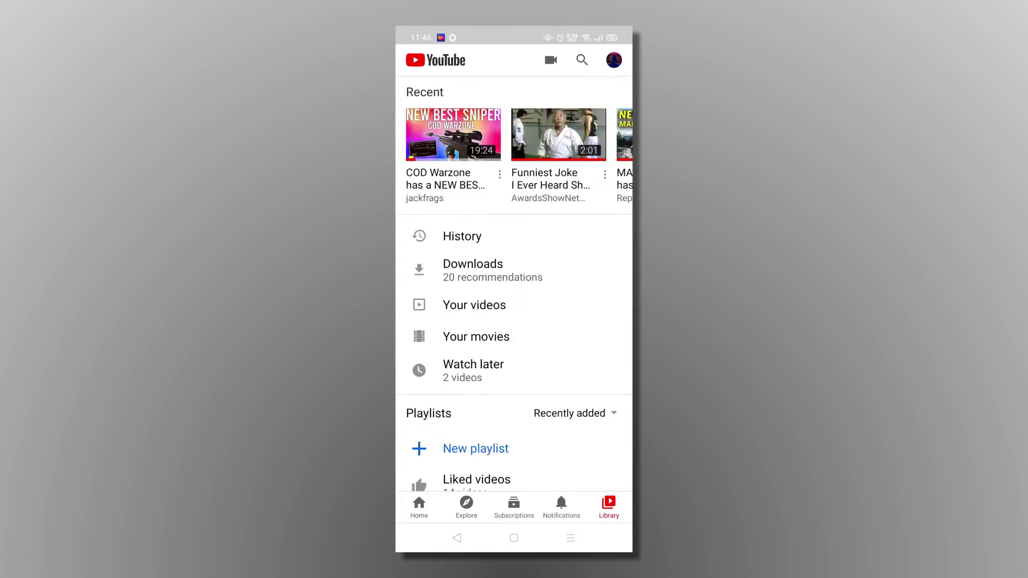
click(459, 236)
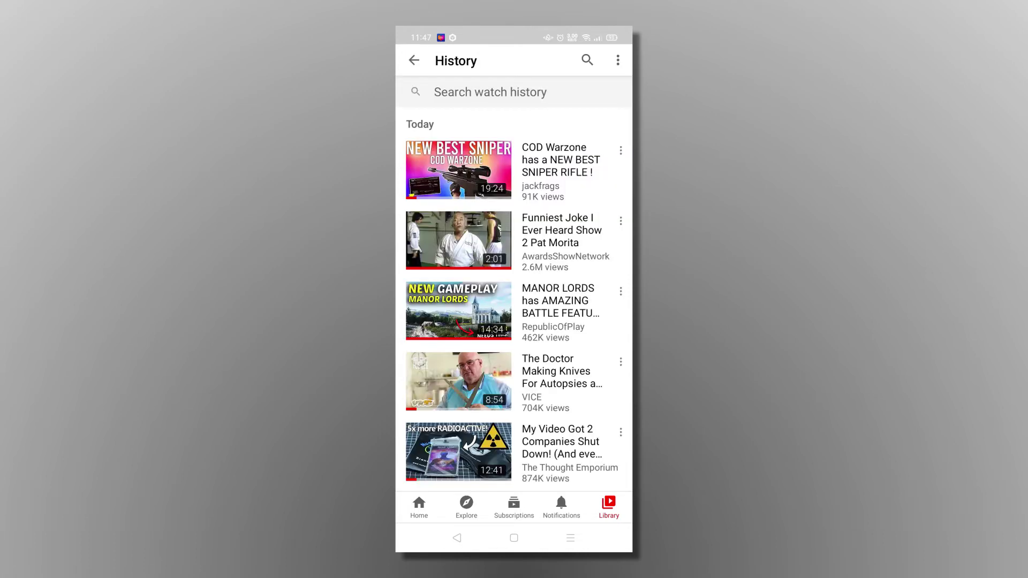
click(620, 291)
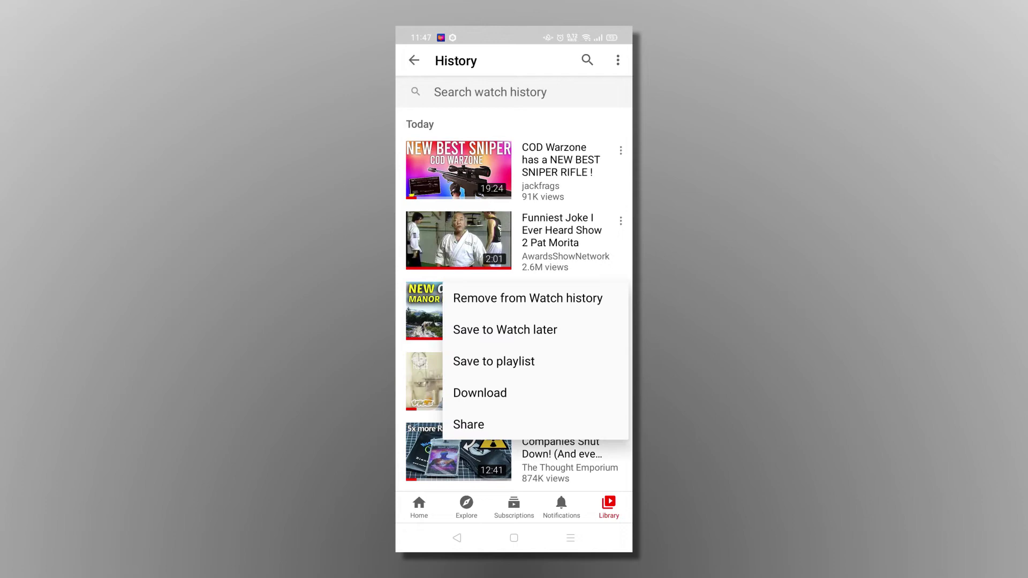
click(535, 298)
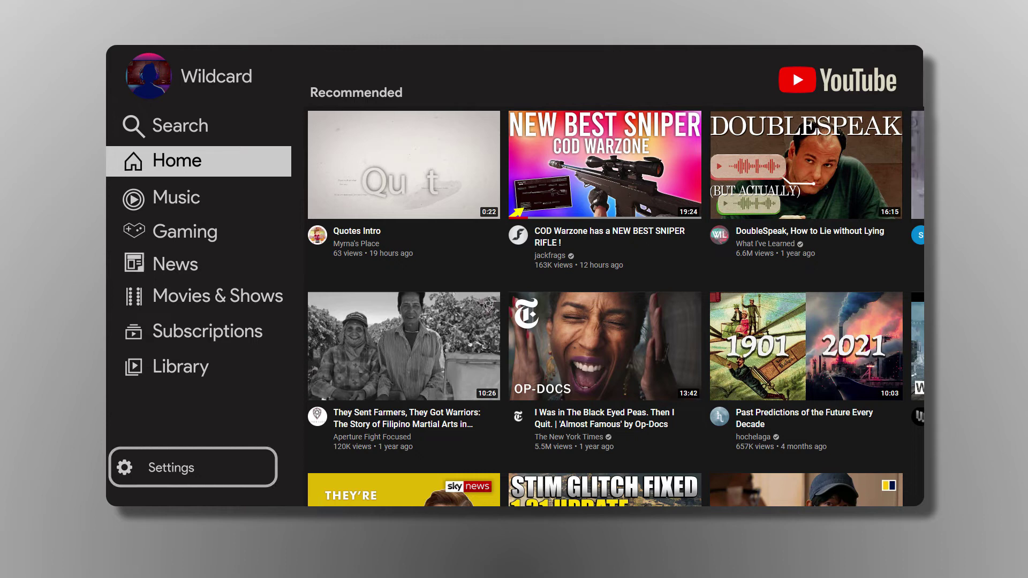
- Select the focused TV app sidebar entry to bring up settings and Library
key(Return)
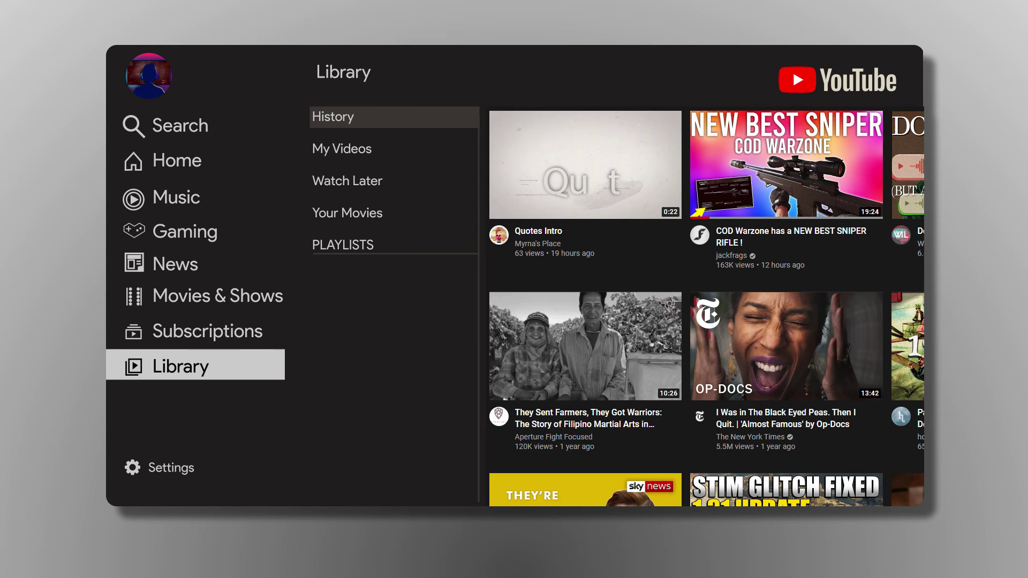
- Open History in the TV Library and move focus from Pause Watch History to Clear All
key(Return)
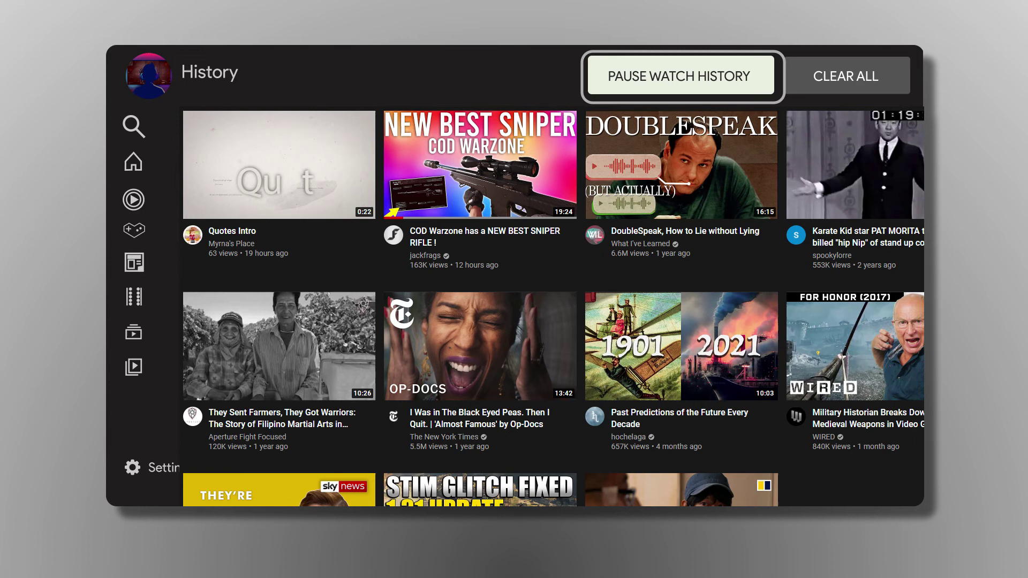
key(Right)
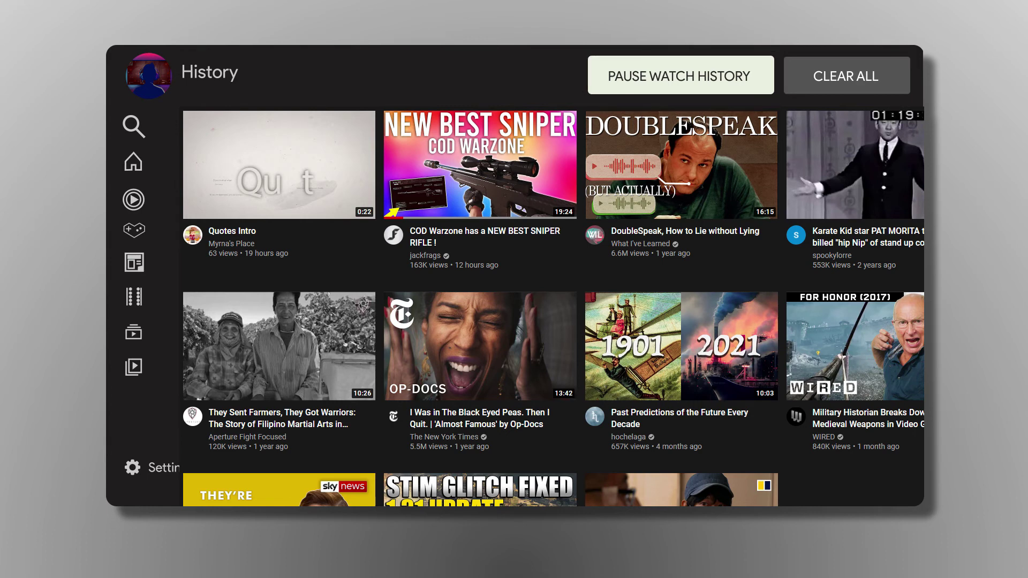